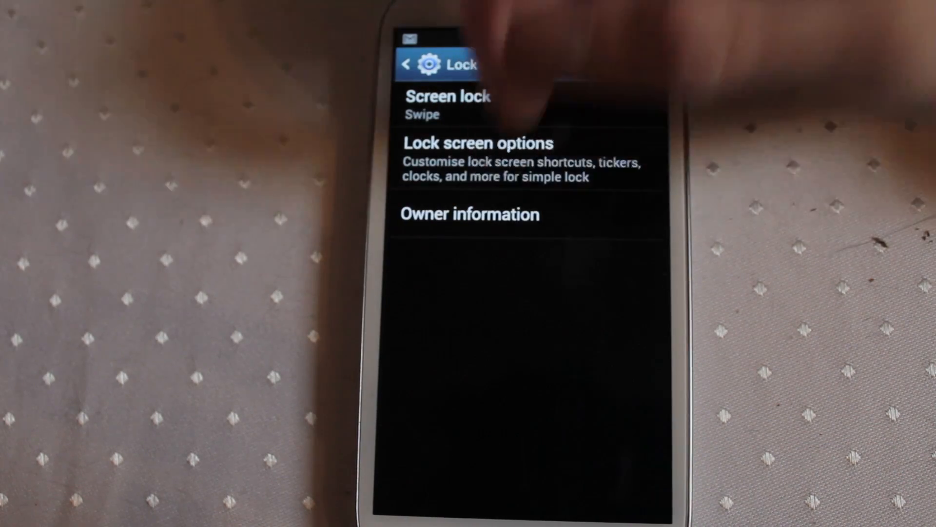
Step: Open the Lock screen page from the main Settings list
left_click(478, 151)
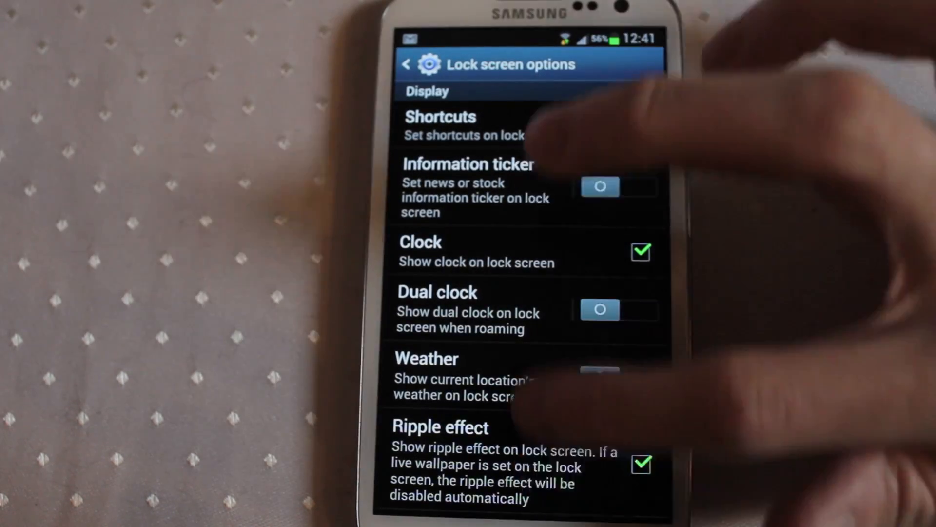
scroll(527, 293, "down", 3)
scroll(527, 292, "up", 3)
scroll(527, 293, "down", 2)
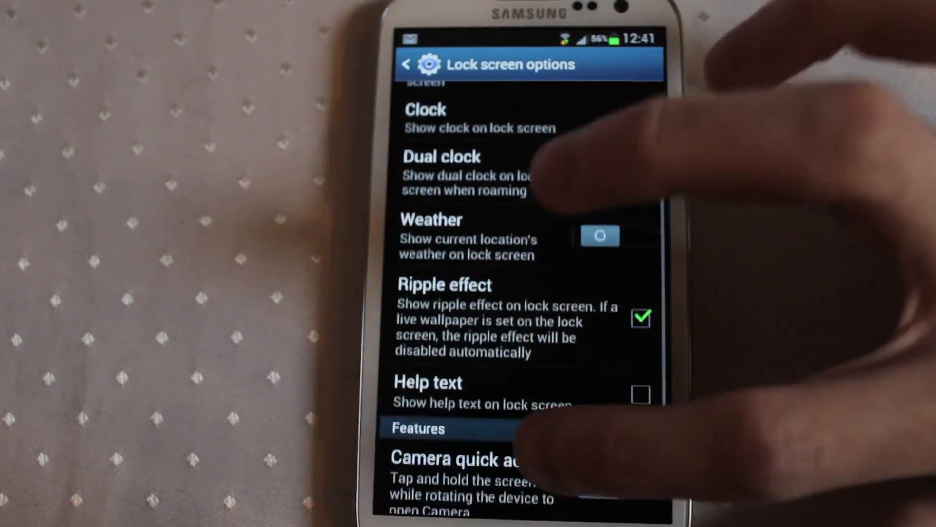
scroll(527, 293, "down", 3)
Step: Open Lock screen options and enter the Shortcuts setup with camera and calculator assigned
left_click(476, 351)
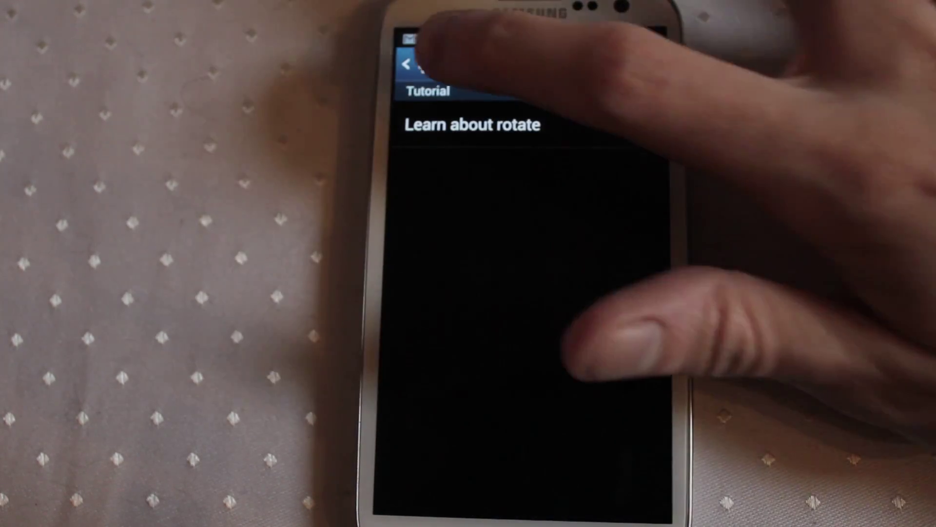
left_click(405, 65)
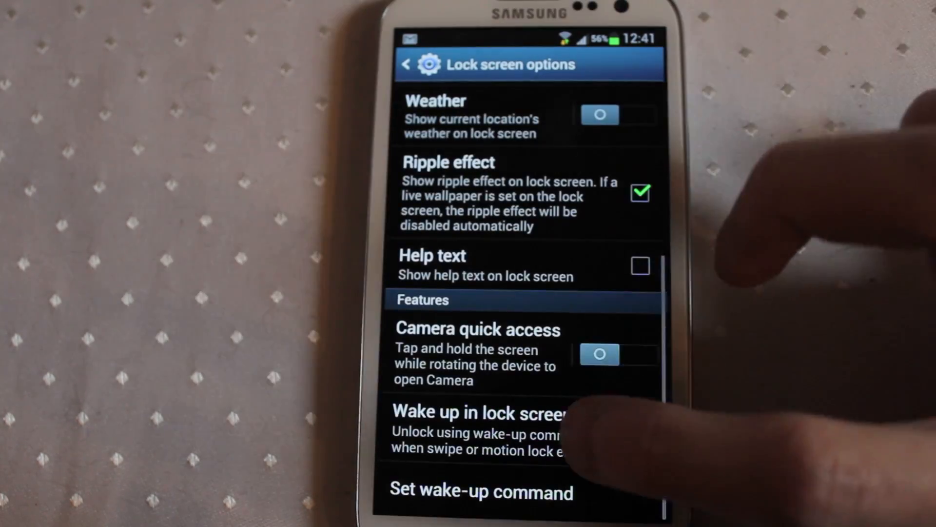
scroll(526, 293, "up", 2)
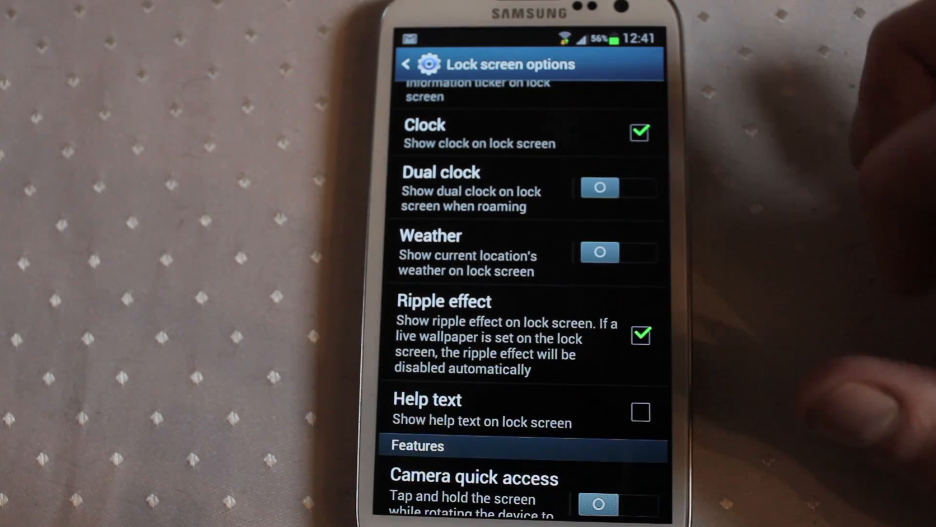
scroll(622, 182, "up", 2)
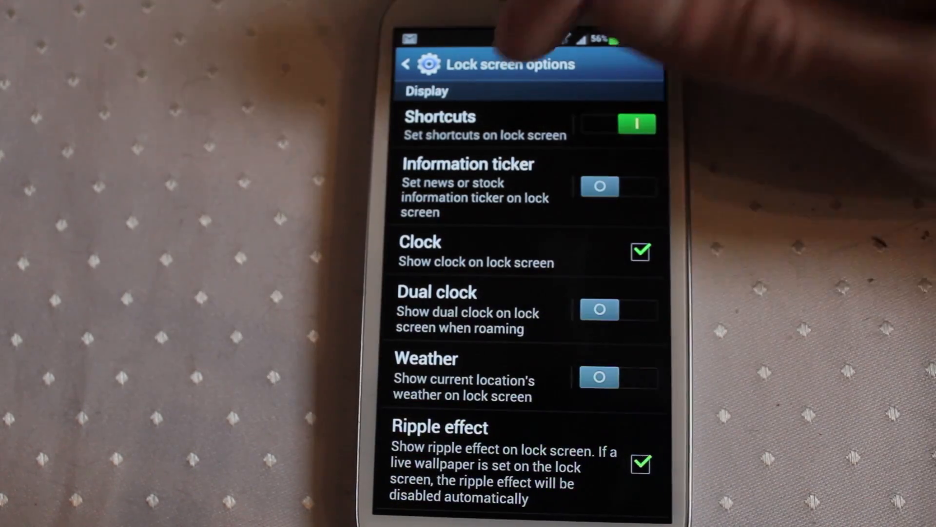
left_click(498, 124)
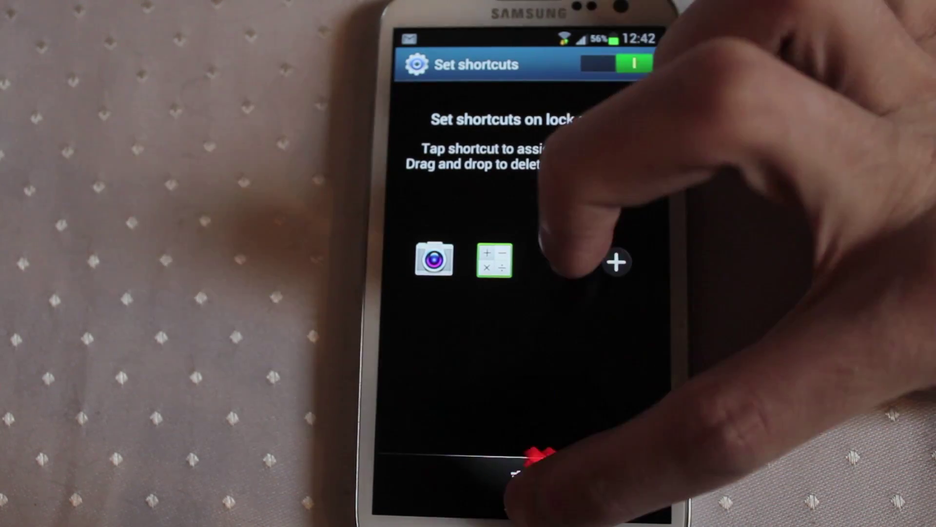
Step: Drag the calculator shortcut onto the Delete bar, leaving only the camera, and go back to Settings
left_click_drag(494, 261, 519, 505)
left_click_drag(512, 260, 473, 261)
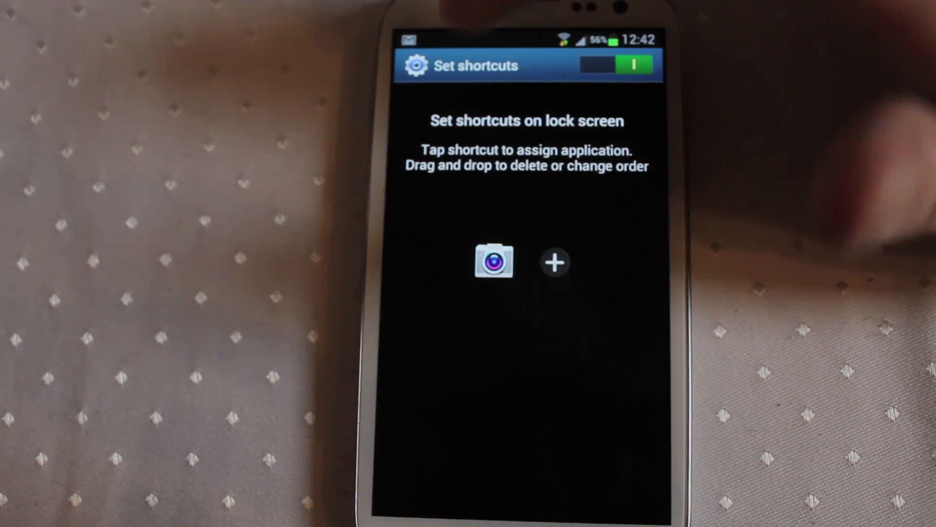
key("Escape")
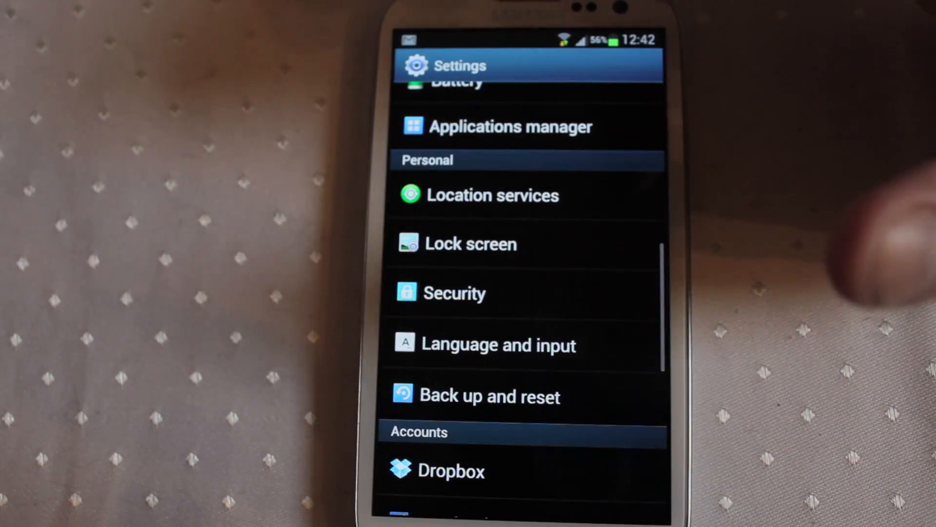